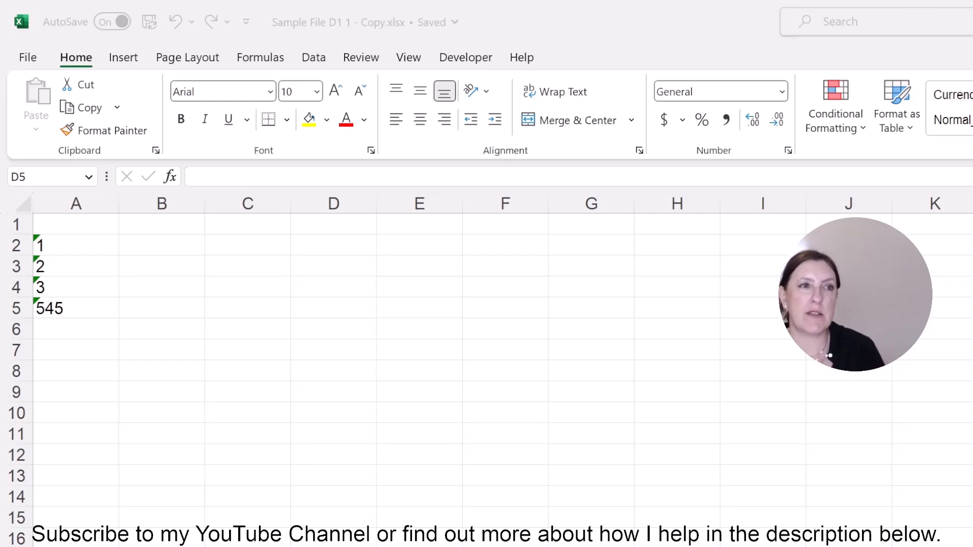
- Convert the numbers stored as text in A2:A5 to real numbers and go to the Quarter 1 Sales sheet
drag(67, 242, 53, 311)
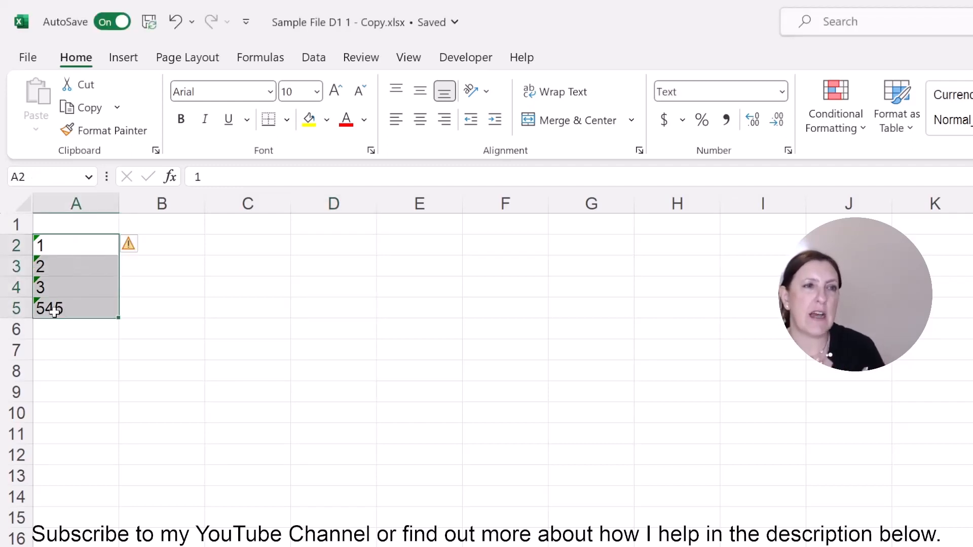
click(141, 254)
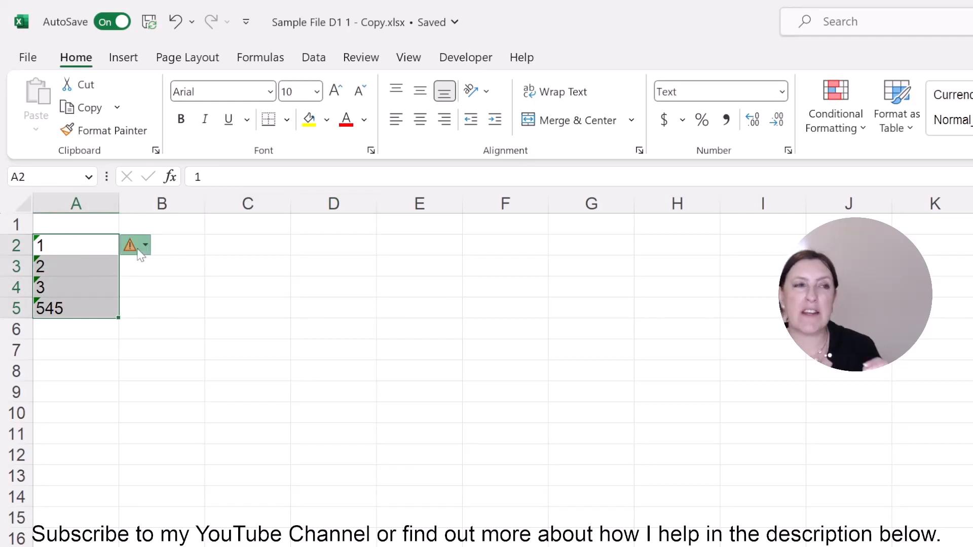
click(177, 292)
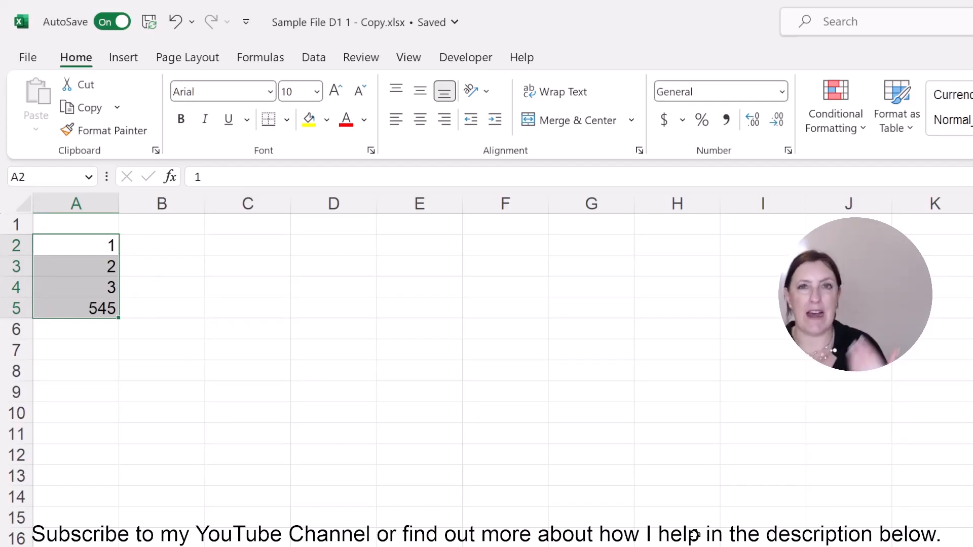
click(694, 535)
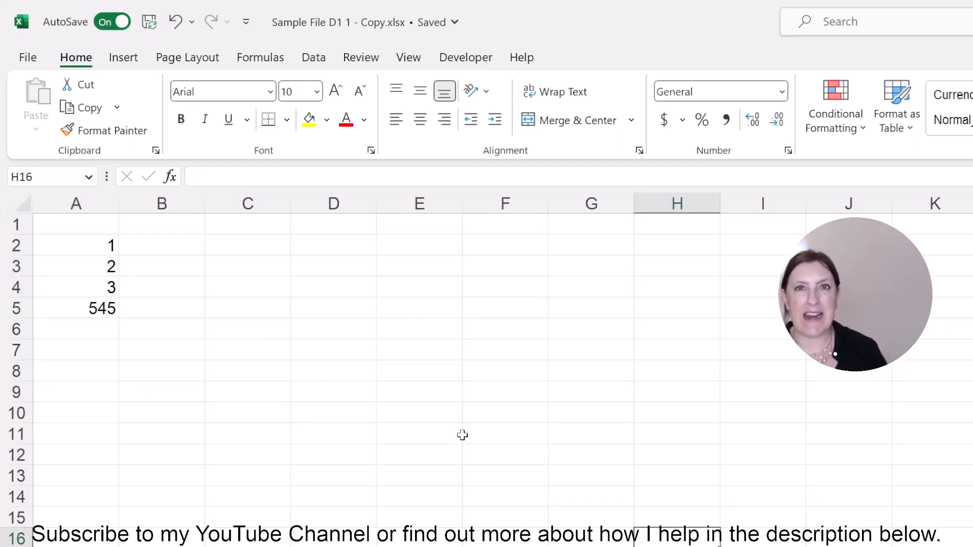
key(ctrl+Page_Up)
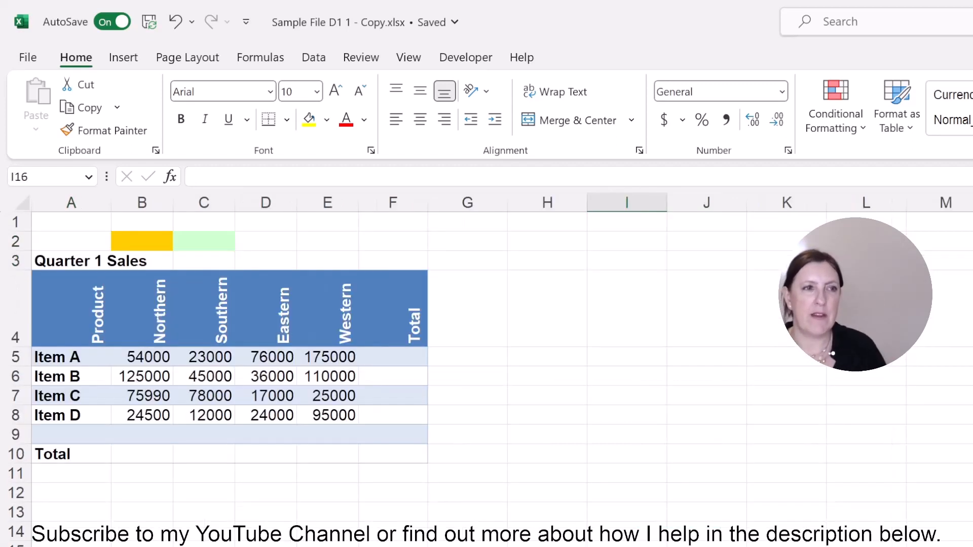
- Sum B5:B9 in B10 with AutoSum, copy the formula across to E10 and check the copied formulas
click(153, 459)
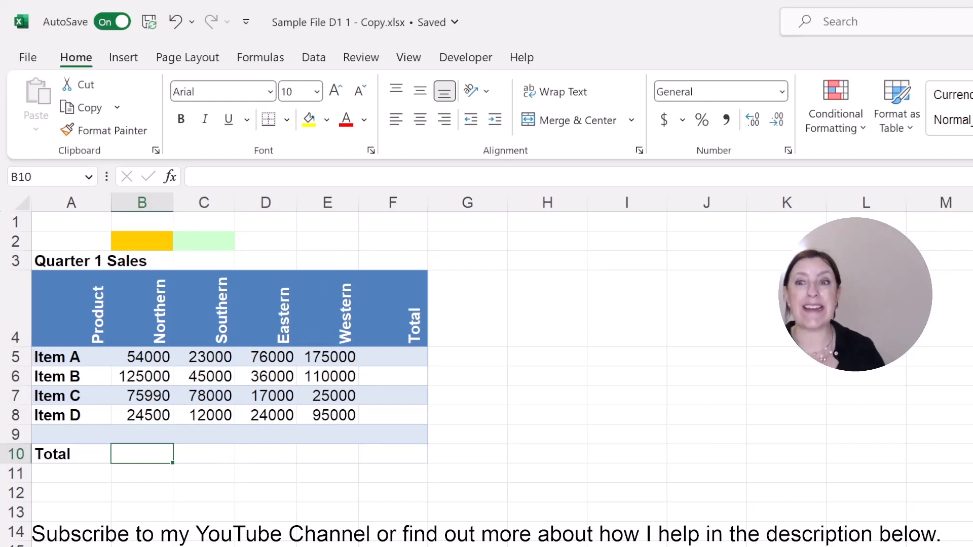
key(alt+equal)
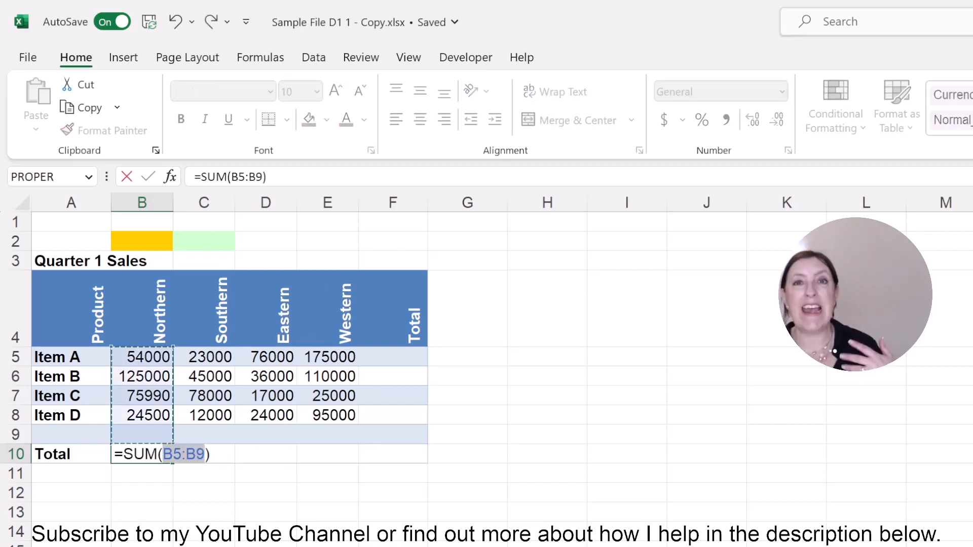
key(Return)
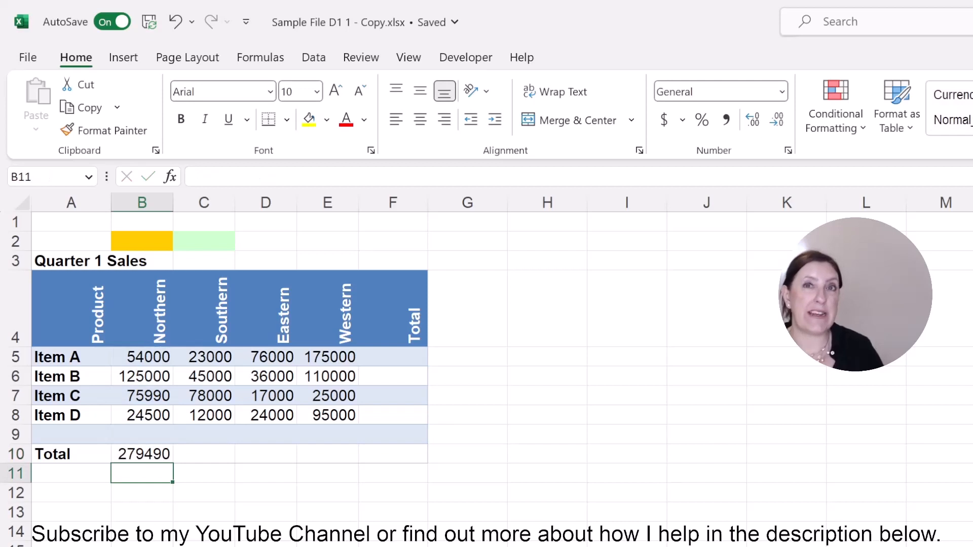
click(134, 451)
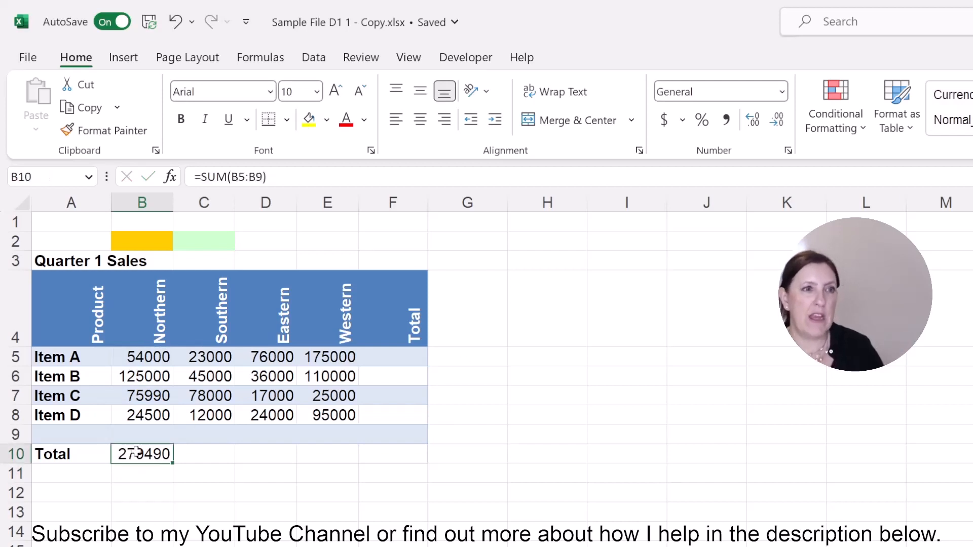
drag(174, 463, 366, 459)
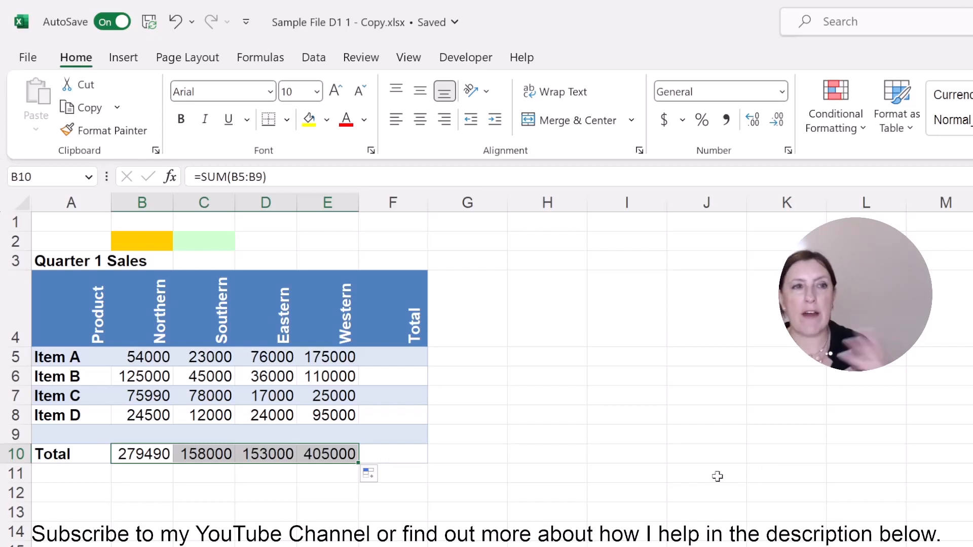
click(191, 453)
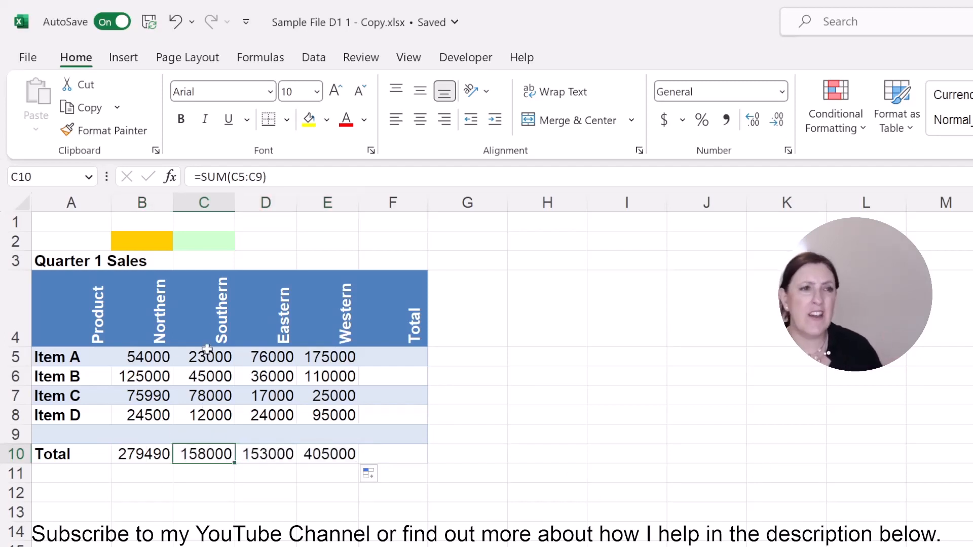
click(268, 456)
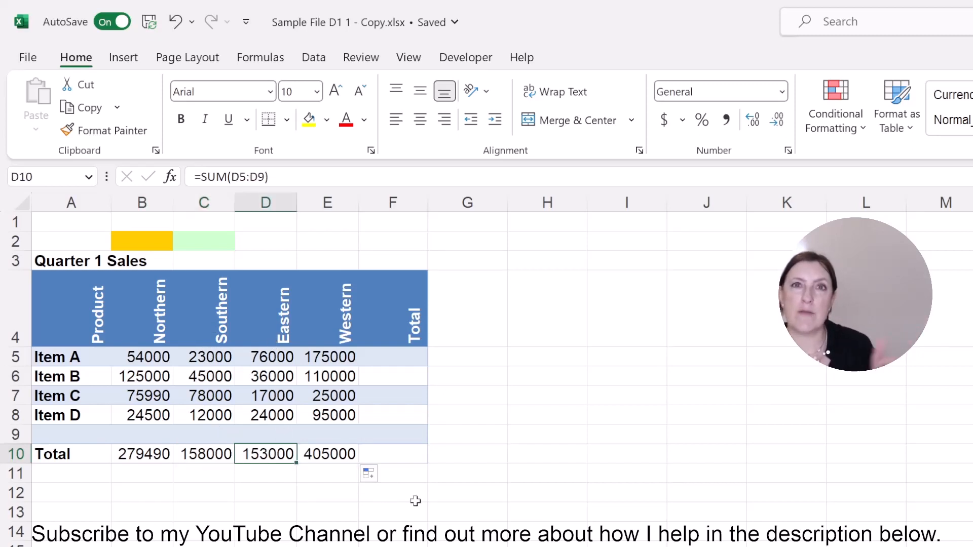
click(344, 452)
- Clear the regional totals from B10:E10
drag(343, 453, 117, 461)
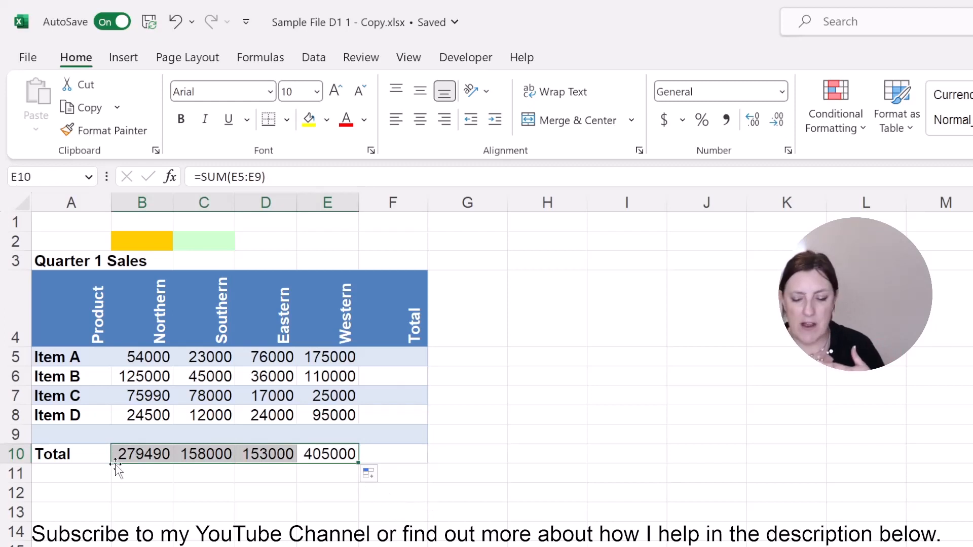
key(Delete)
click(135, 534)
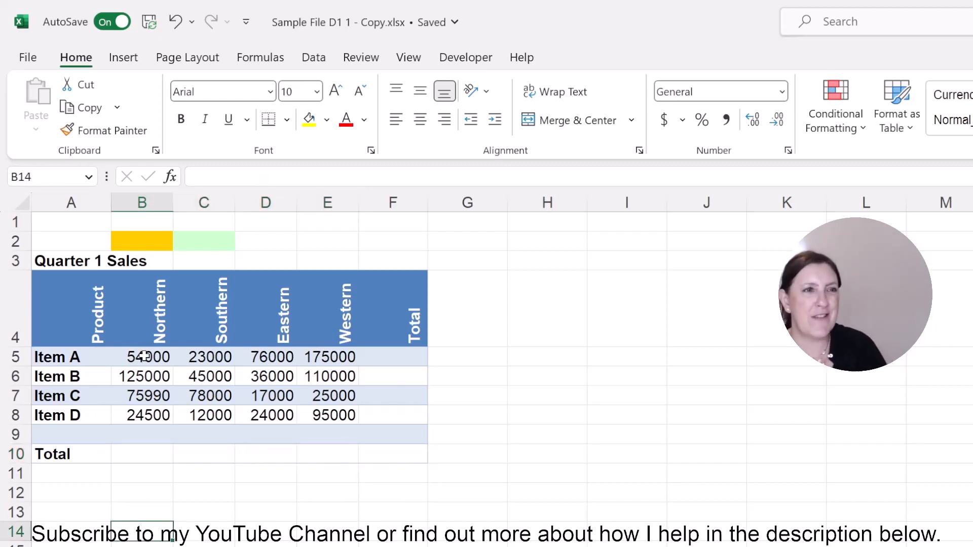
- Add all row and column totals at once by applying AutoSum to B5:F10, and inspect the formulas in column F
drag(143, 356, 384, 473)
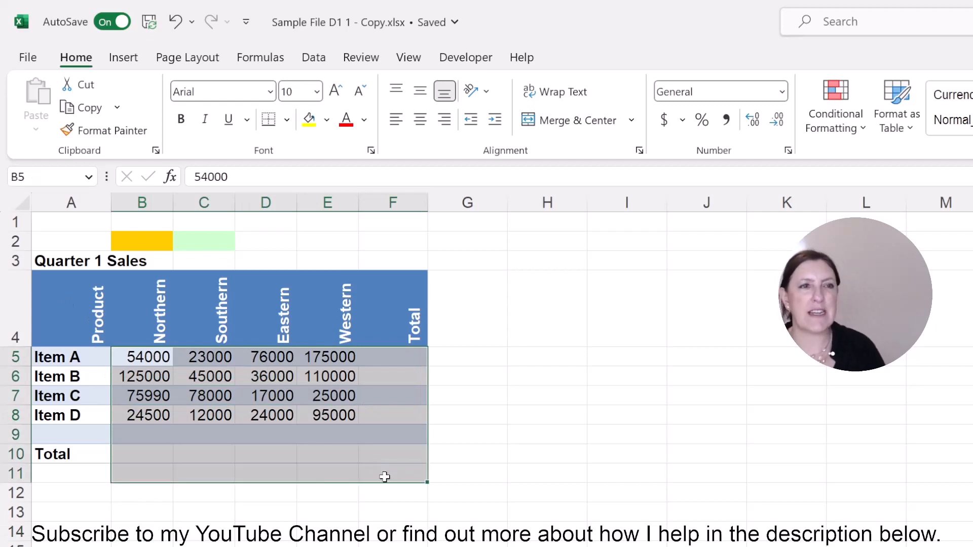
drag(141, 357, 386, 447)
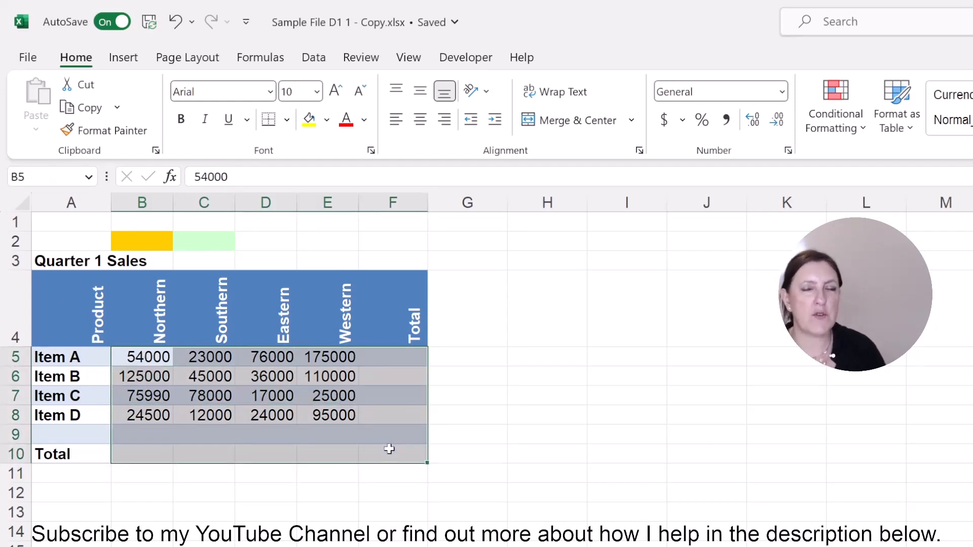
key(alt+equal)
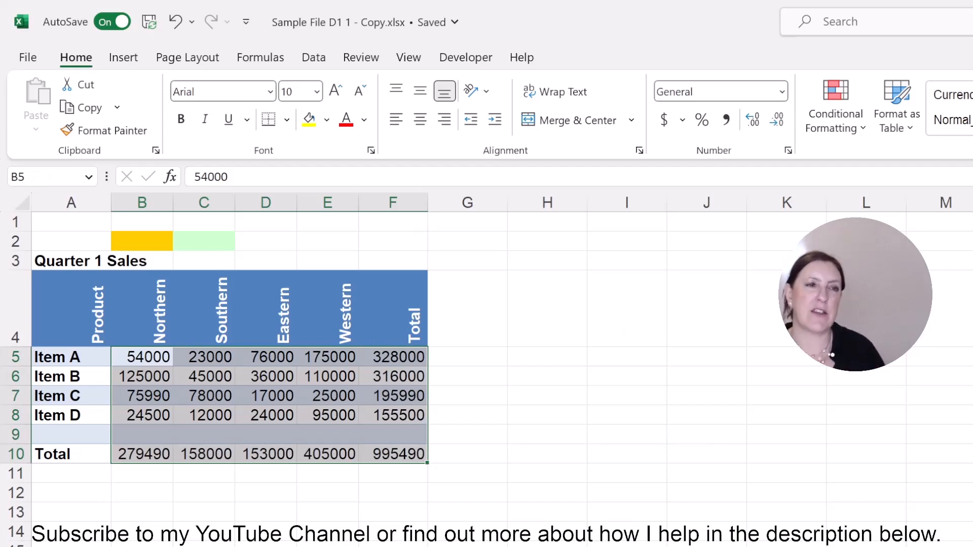
click(866, 357)
click(397, 456)
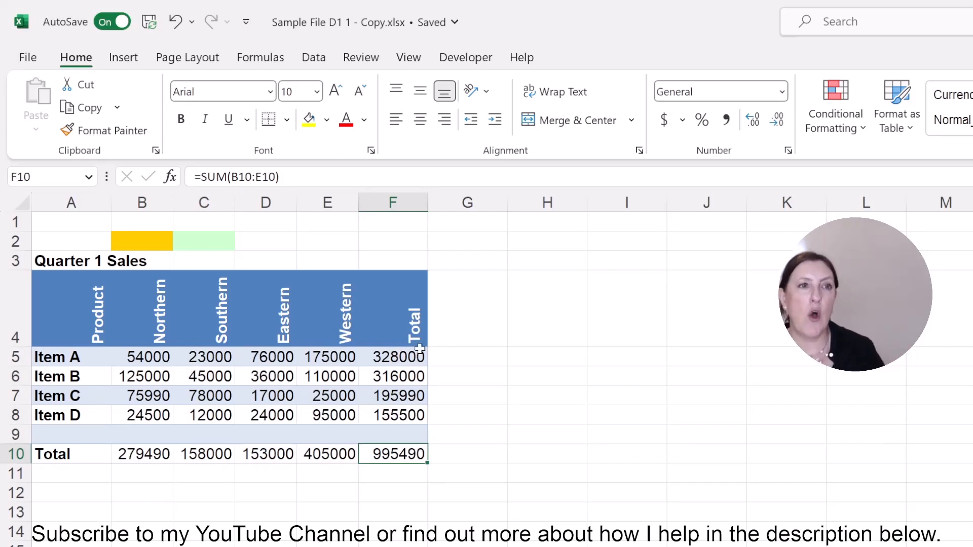
drag(420, 350, 417, 415)
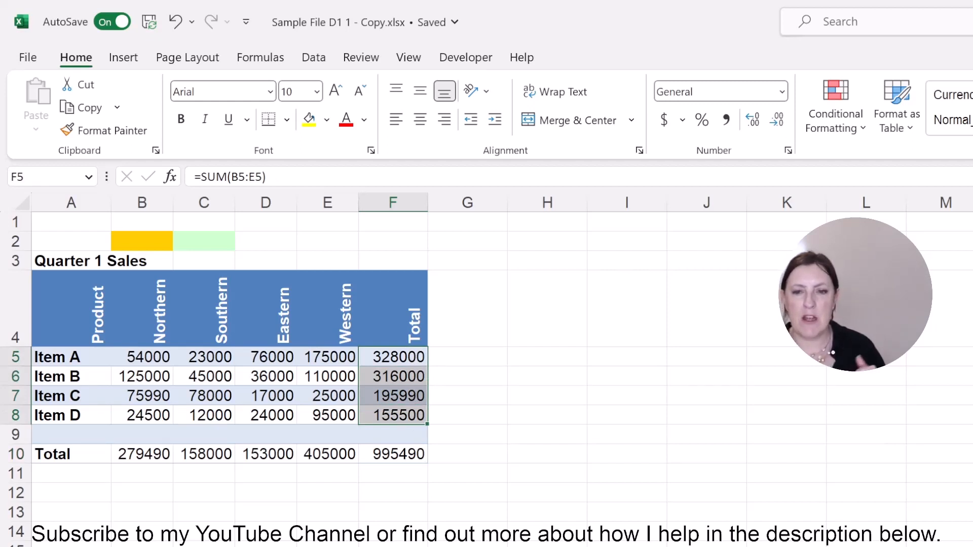
click(533, 446)
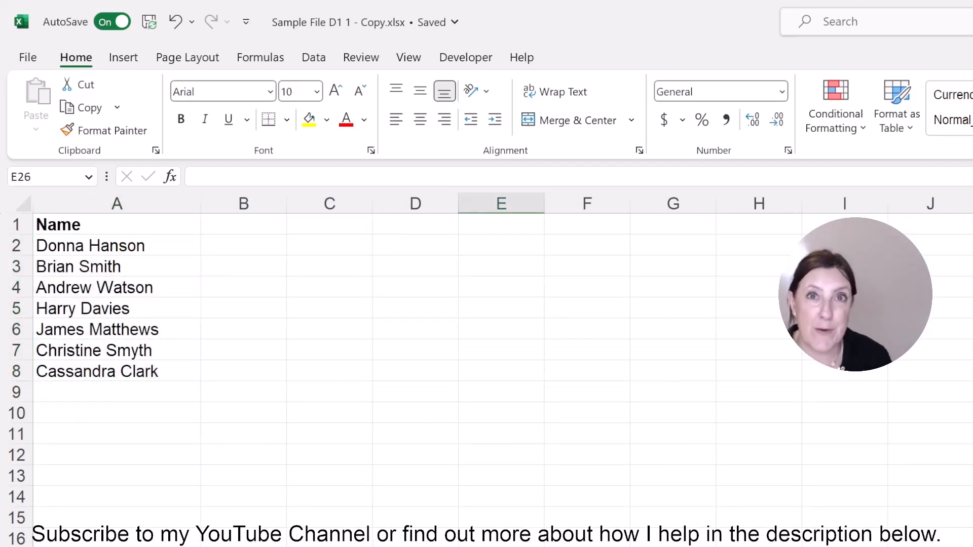
- On the sheet with the name list, split the full names in A2:A8 into columns A and B with Text to Columns
click(120, 239)
drag(120, 239, 152, 374)
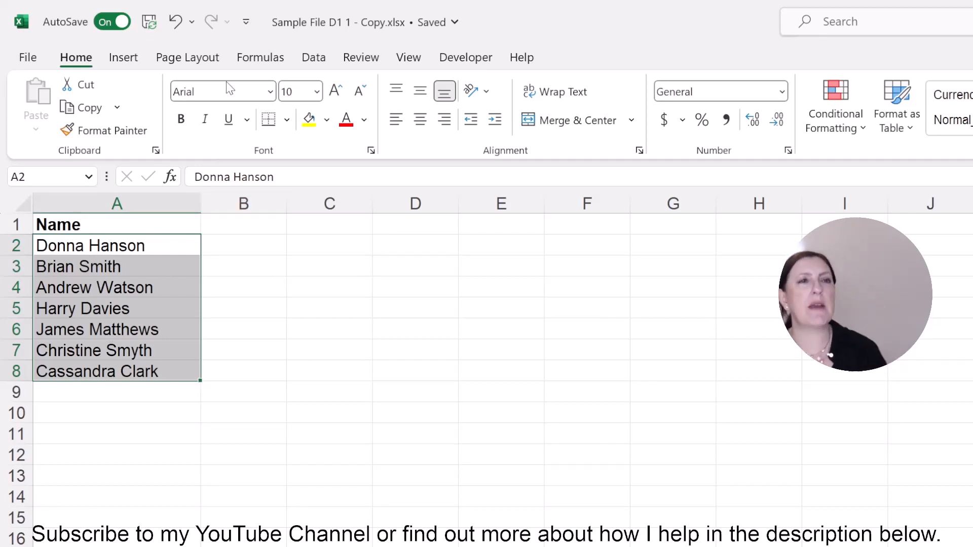
click(310, 59)
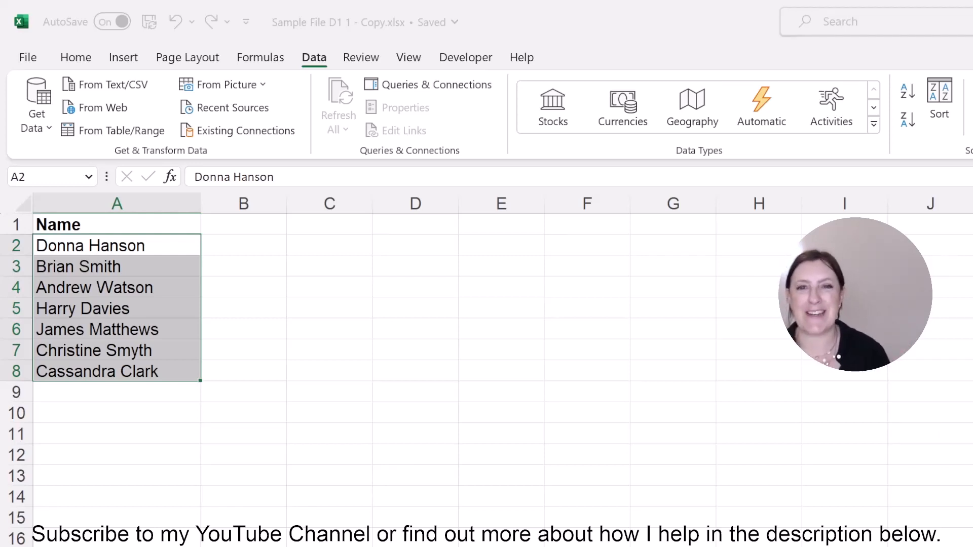
key(Return)
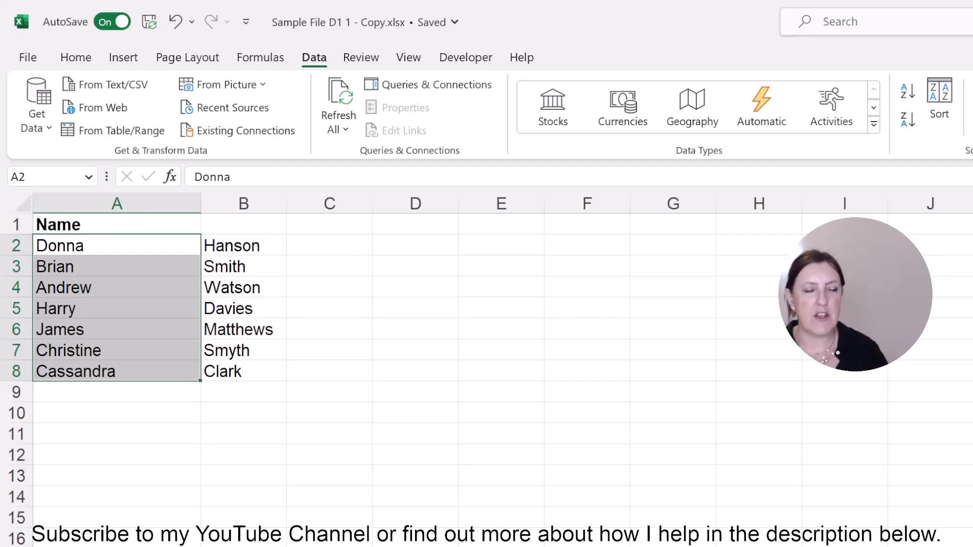
- Start a CONCATENATE function in C2 with A2 as its first text argument
click(344, 243)
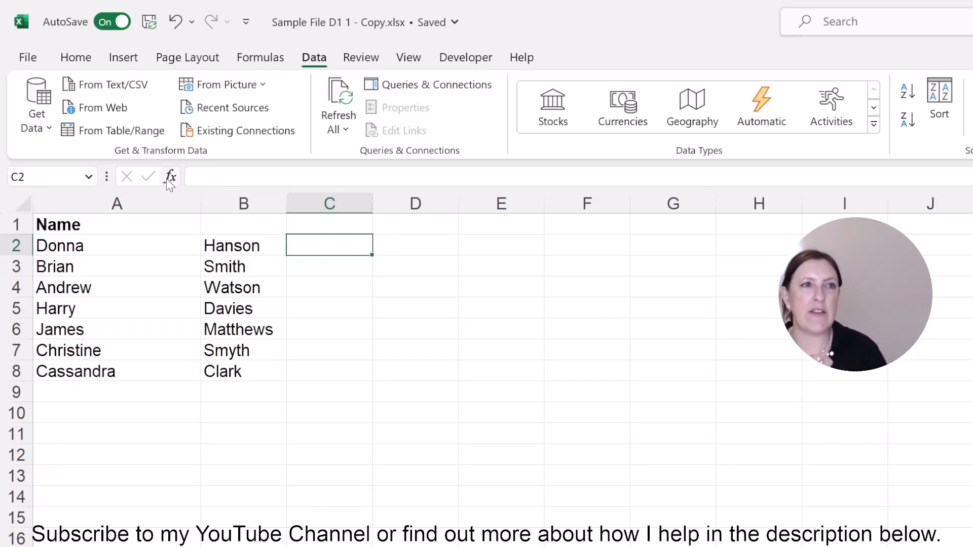
text(=)
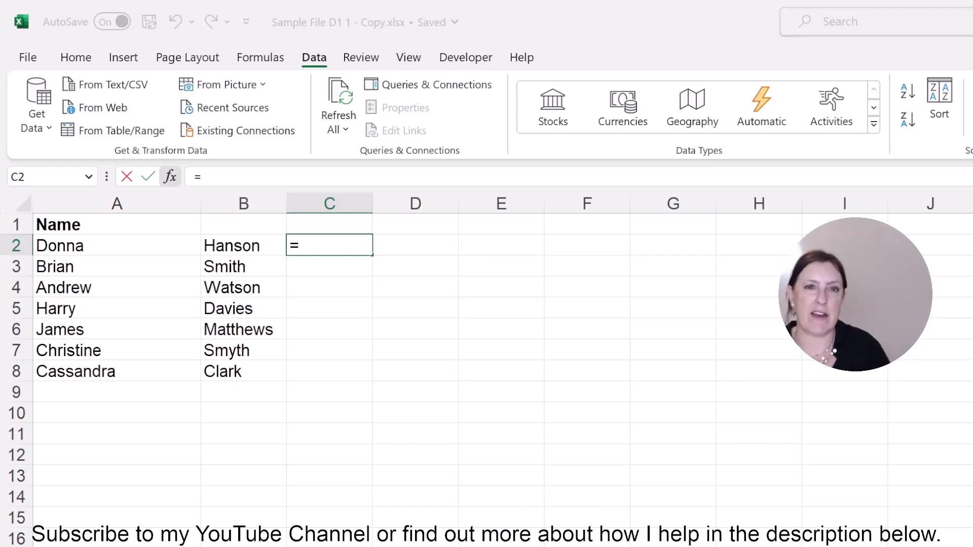
key(Return)
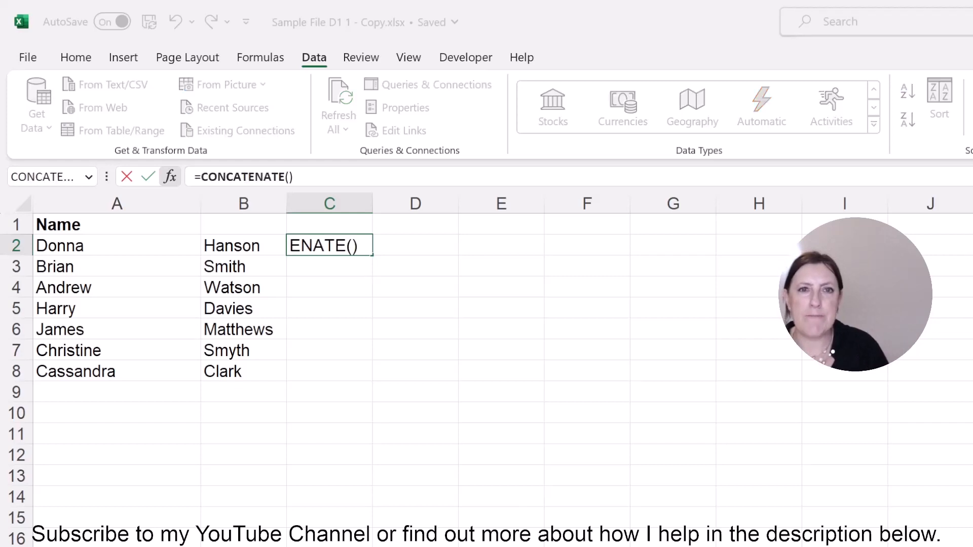
click(136, 247)
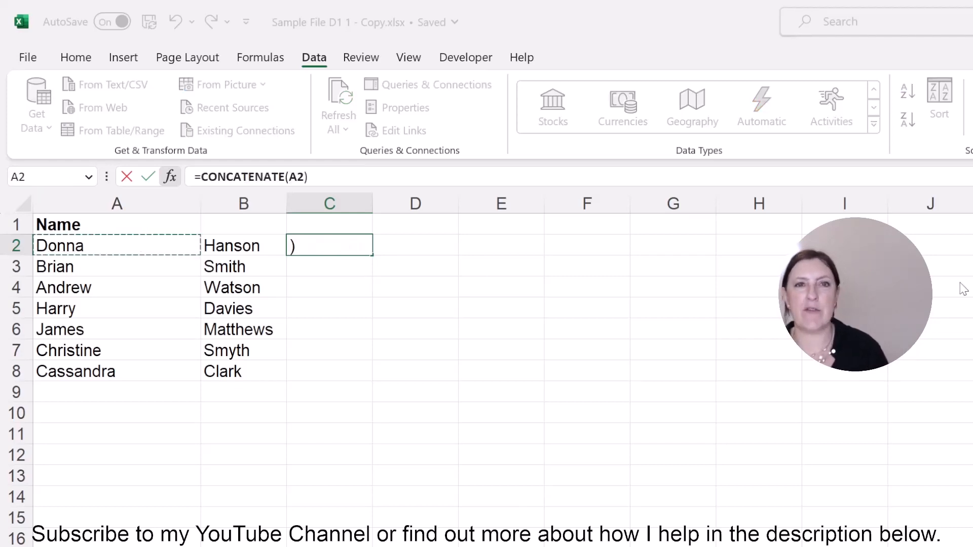
key(Tab)
click(237, 245)
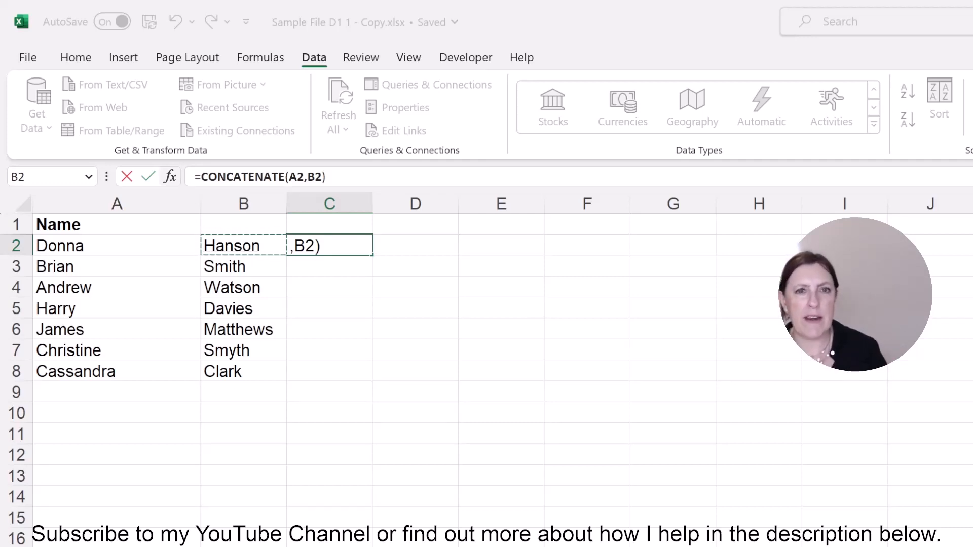
key(Tab)
key(BackSpace)
key(BackSpace)
key(BackSpace)
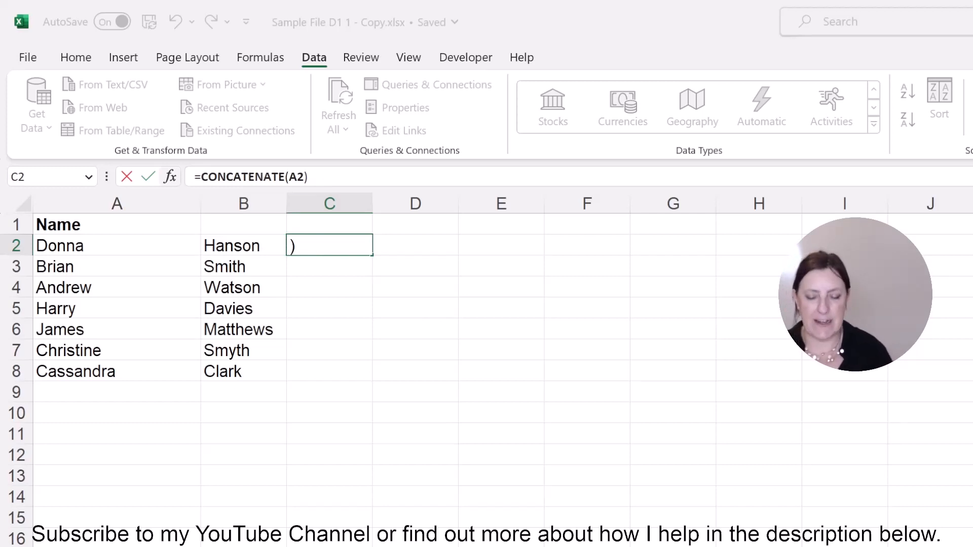
- Complete the formula in C2 as =CONCATENATE(A2," ",B2) and copy it down to C8
text(,)
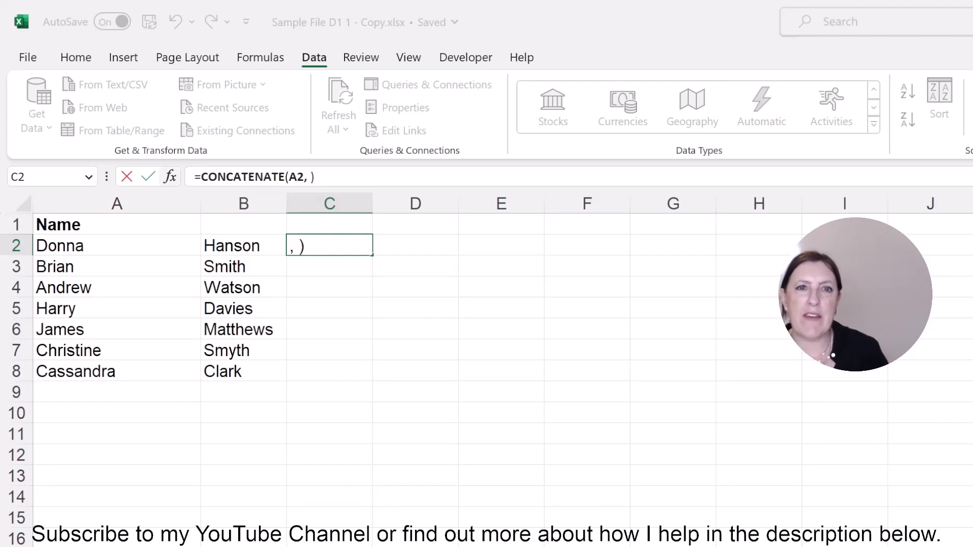
key(BackSpace)
text(" ")
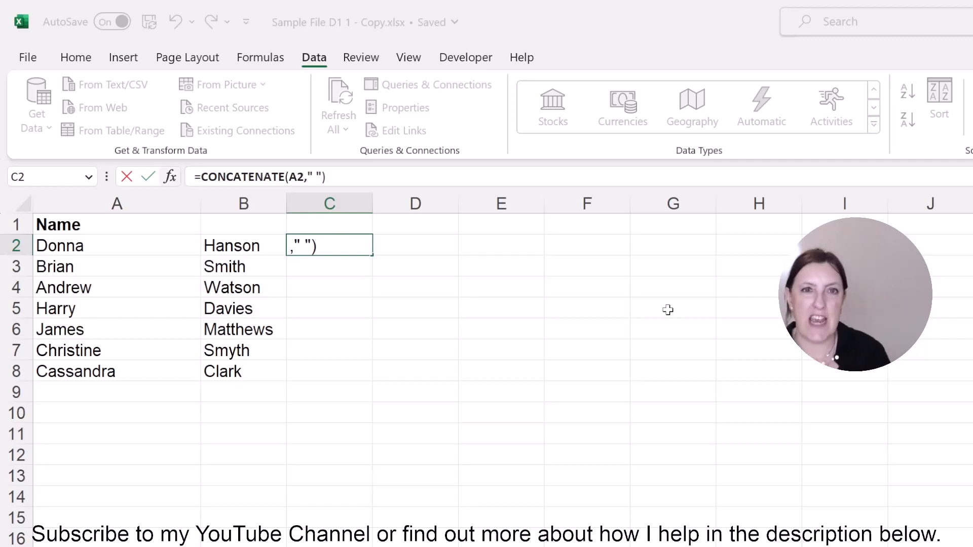
text(,)
click(240, 248)
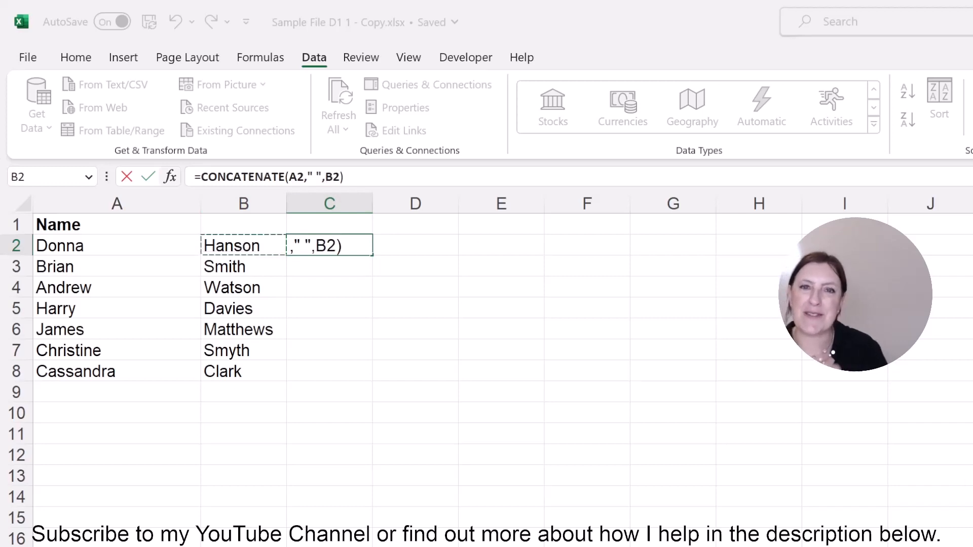
text())
key(ctrl+Return)
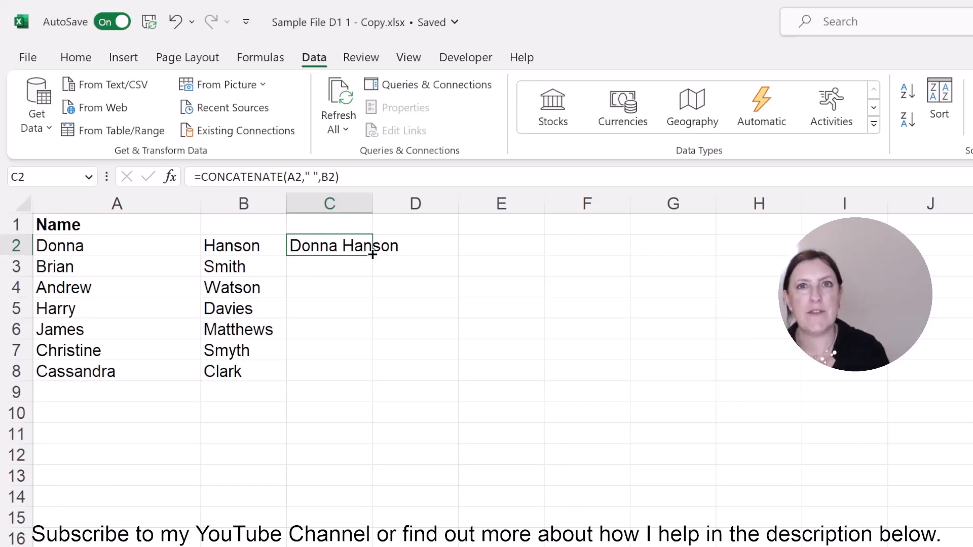
double_click(373, 255)
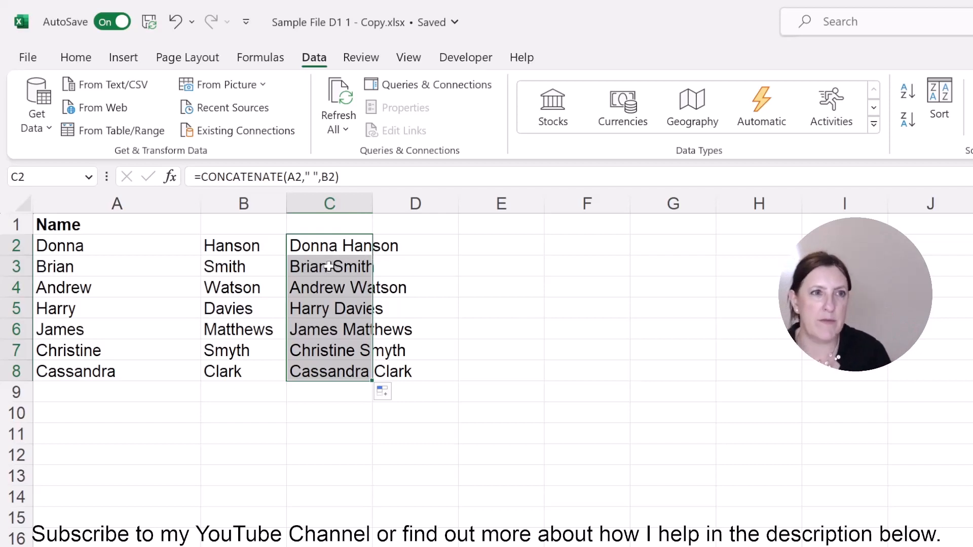
click(327, 264)
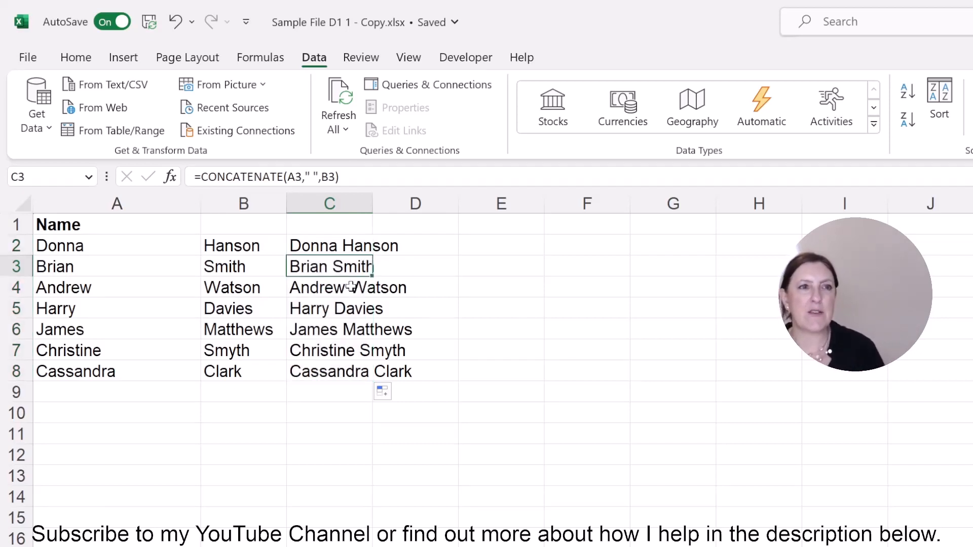
- Inspect the copied CONCATENATE formulas in C4 and C5
click(351, 287)
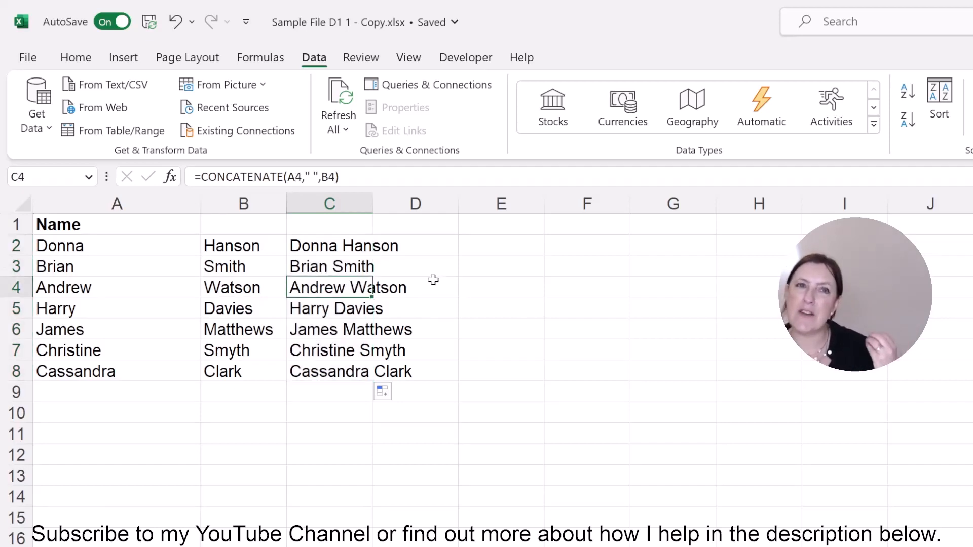
click(350, 310)
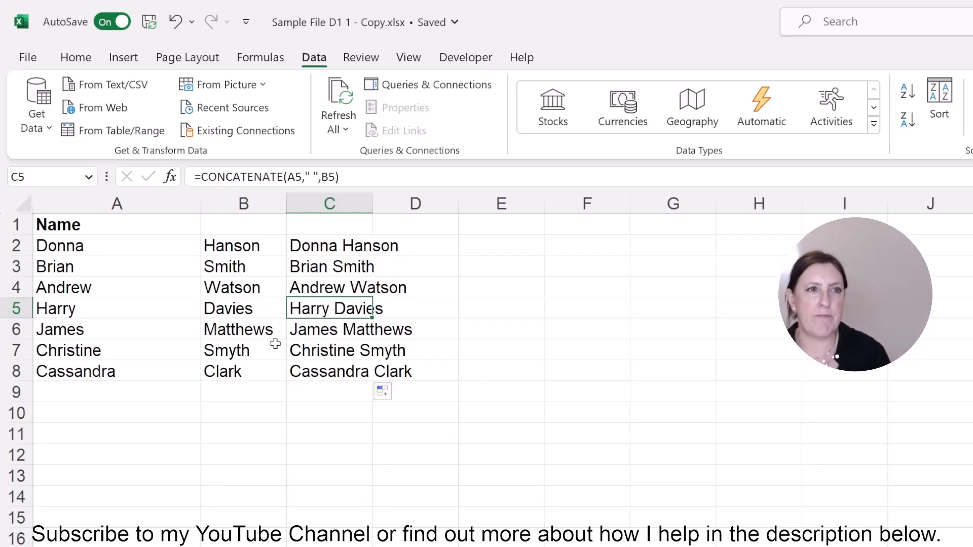
- Copy the joined names in C2:C8, try a regular paste over A2:A8, and undo that paste
drag(324, 247, 316, 366)
key(ctrl+c)
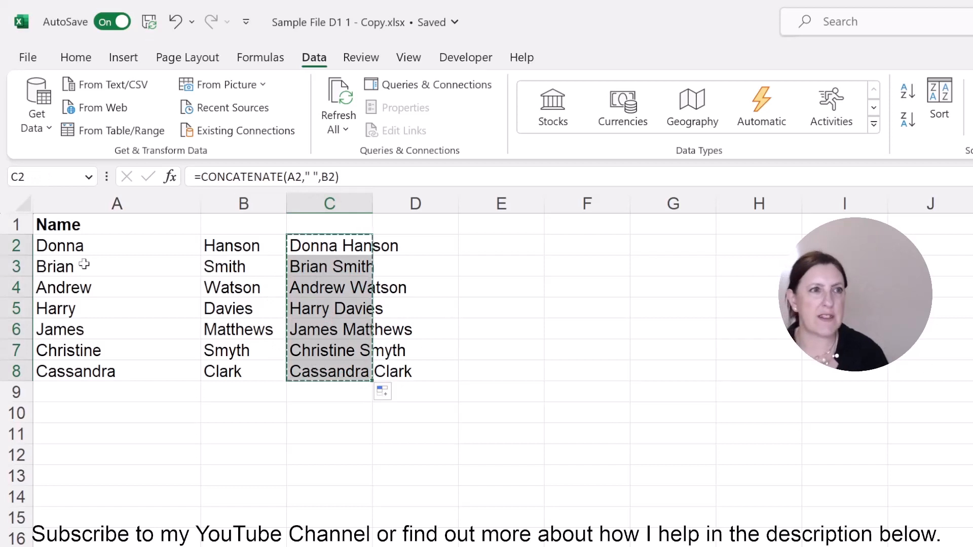
click(89, 248)
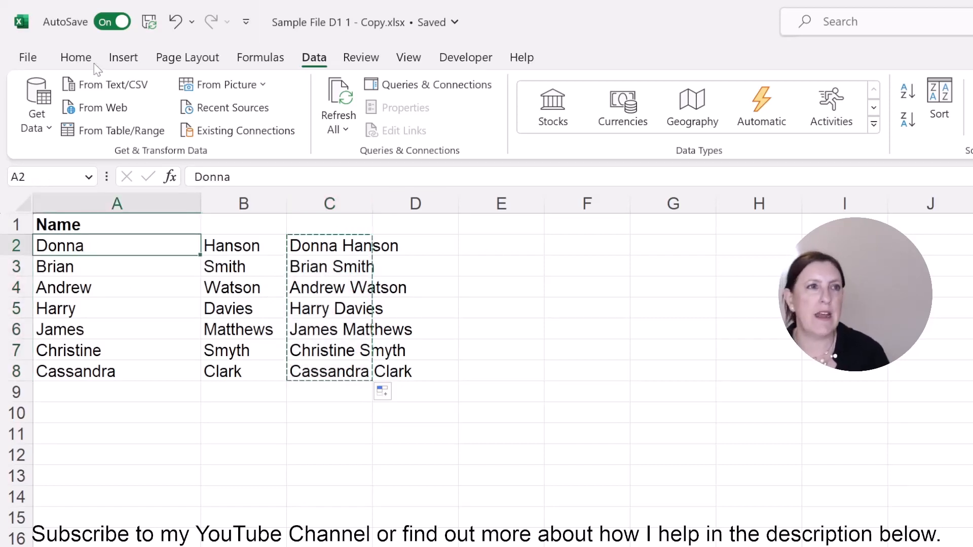
click(77, 59)
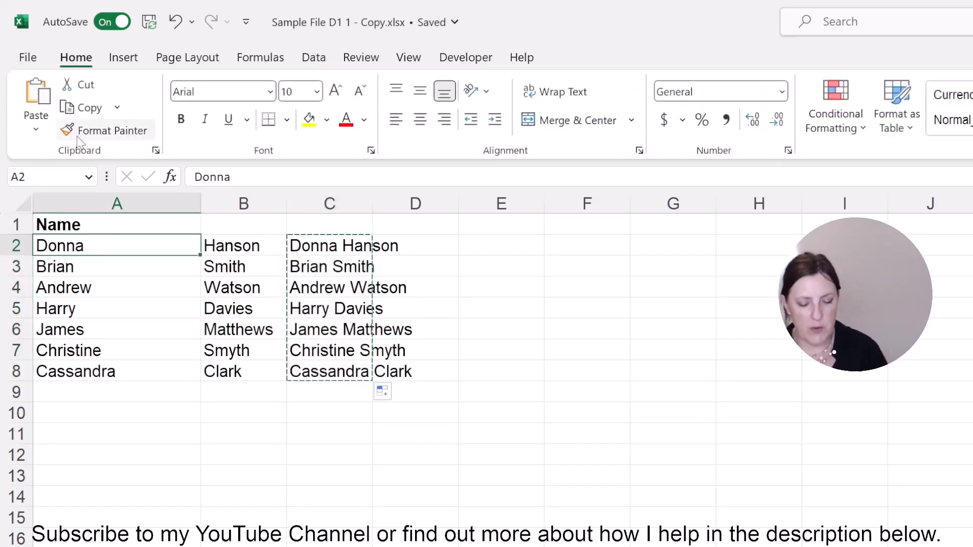
key(ctrl+v)
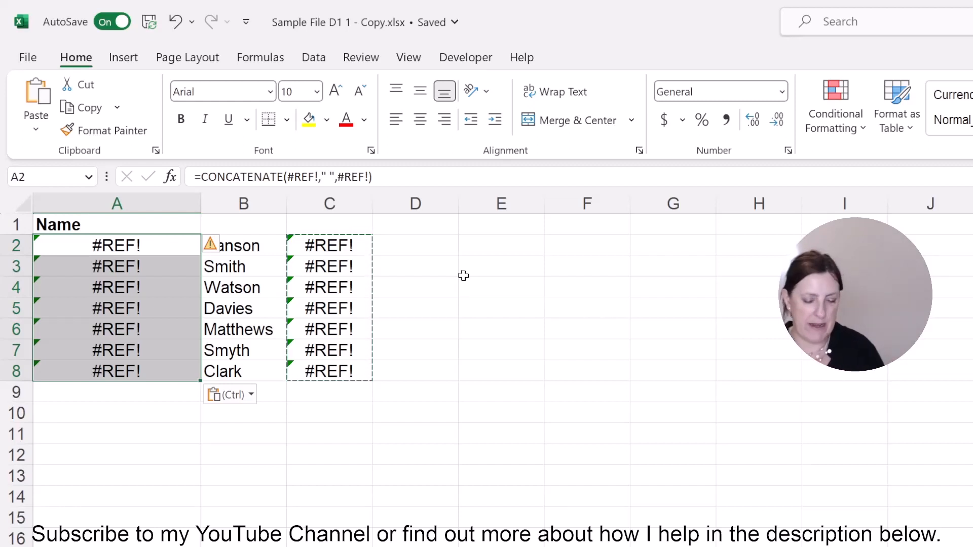
key(ctrl+z)
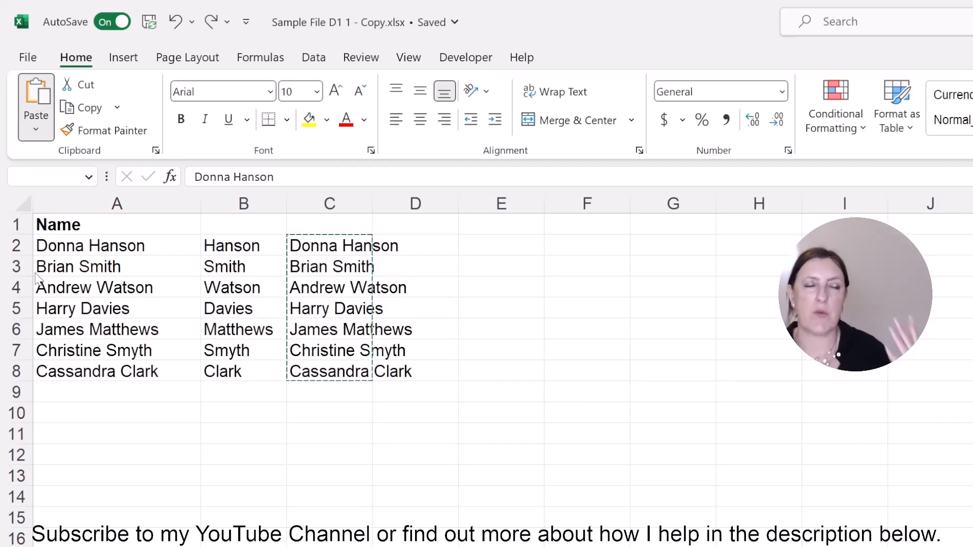
- Paste the copied full names over A2:A8 as values only and clear columns B and C
click(36, 274)
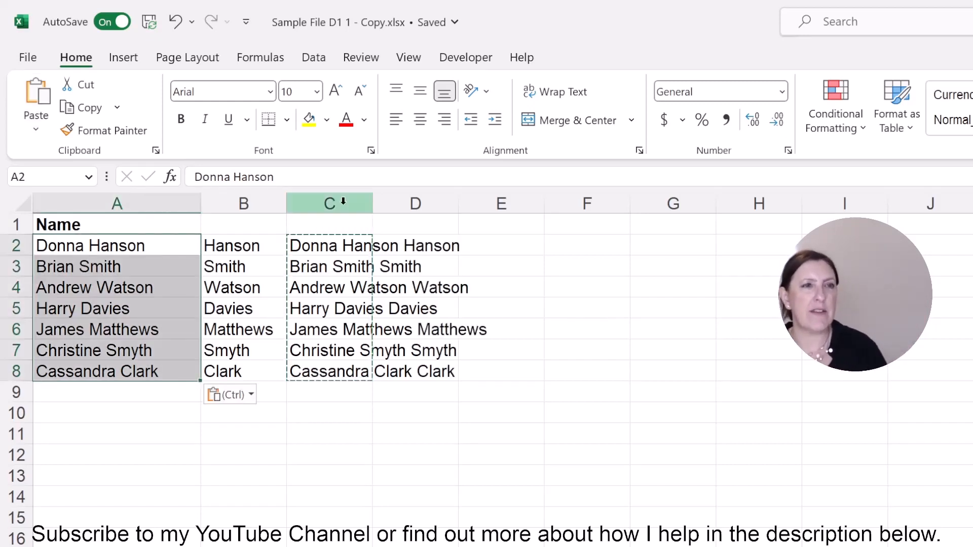
drag(275, 207, 334, 203)
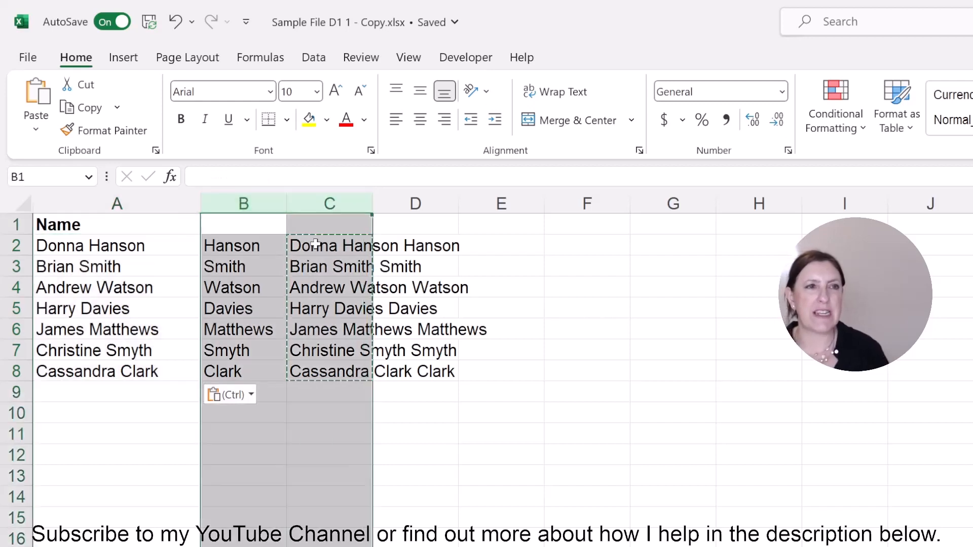
key(Delete)
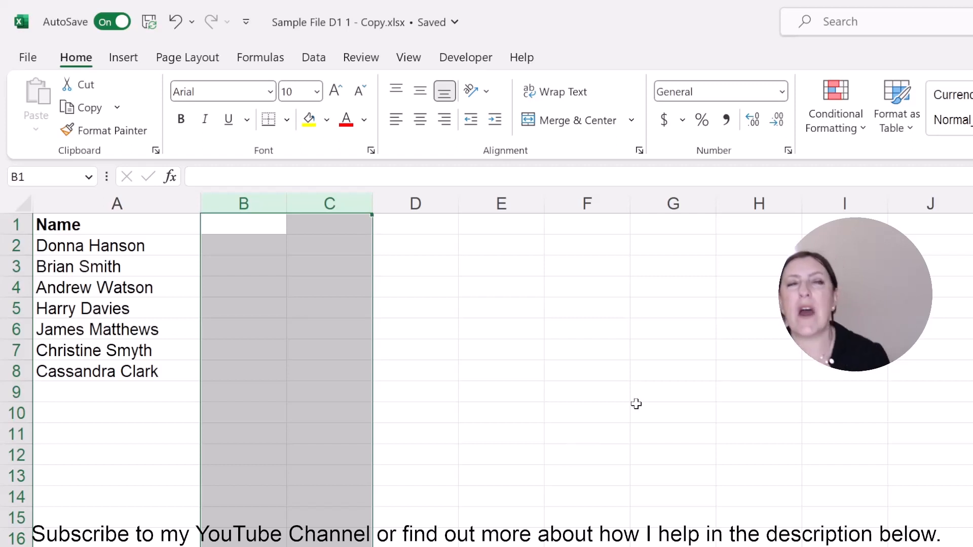
- On the sheet with the mixed-case names, enter =PROPER(A2) in B2 and copy it down to B8
click(608, 546)
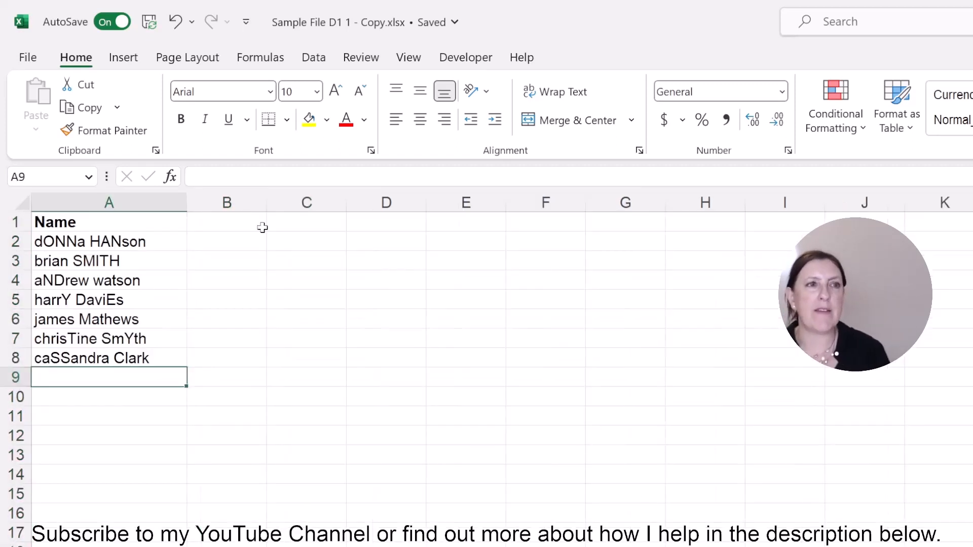
click(236, 248)
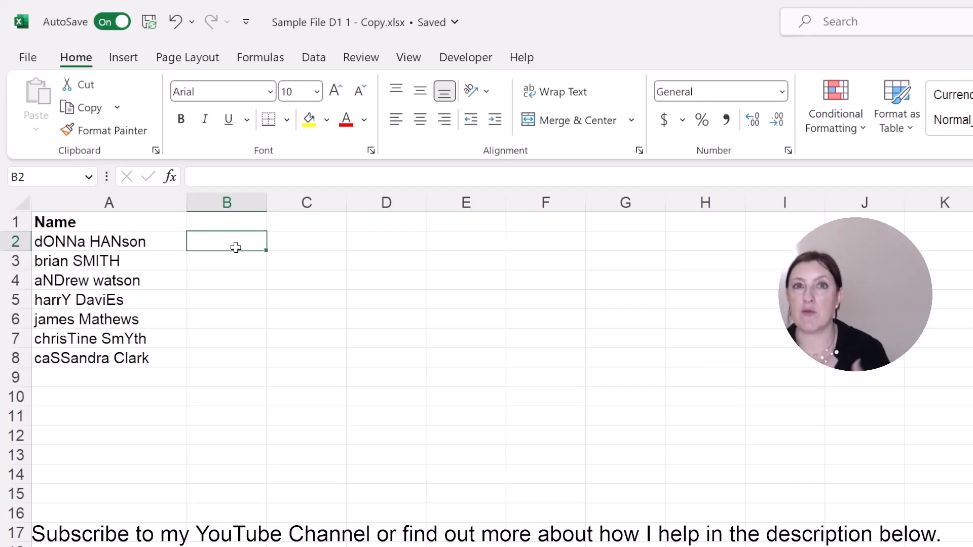
click(171, 176)
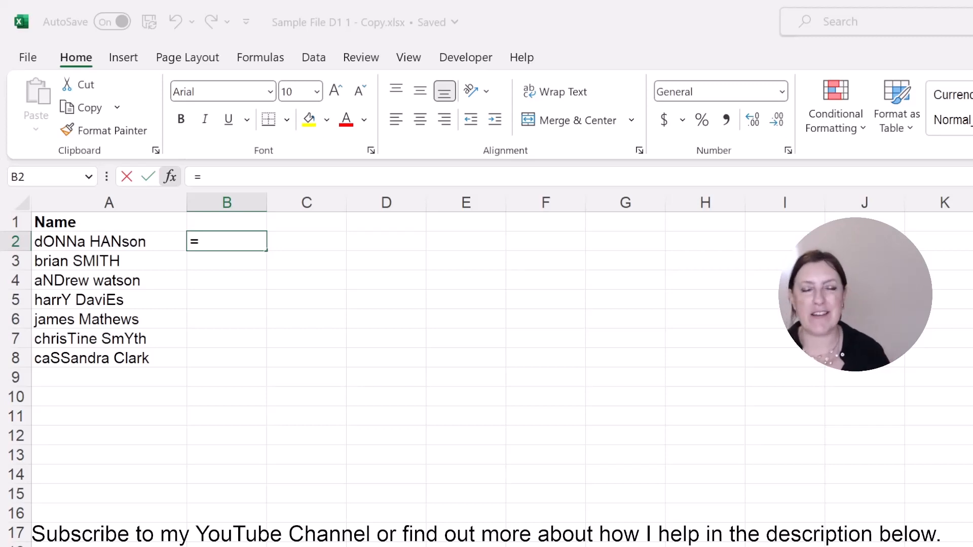
key(Return)
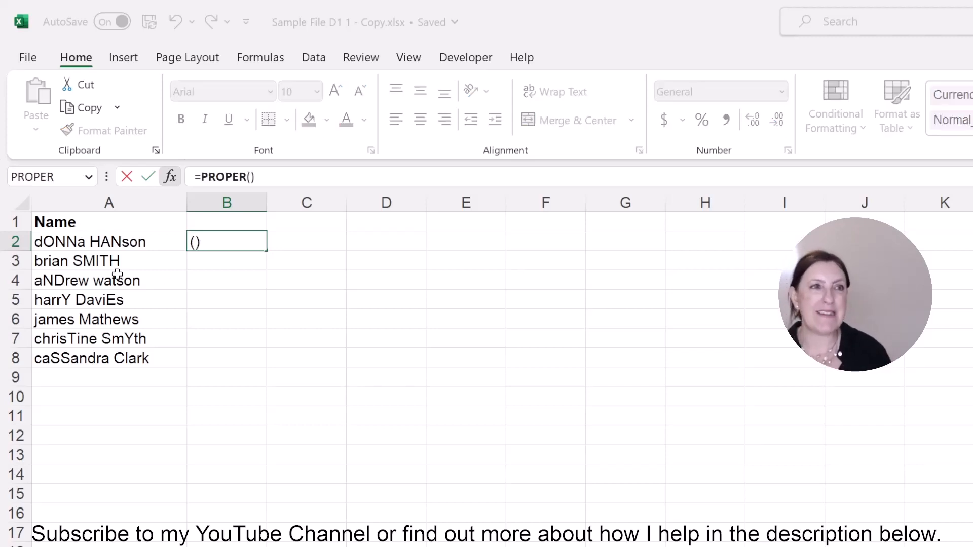
click(117, 241)
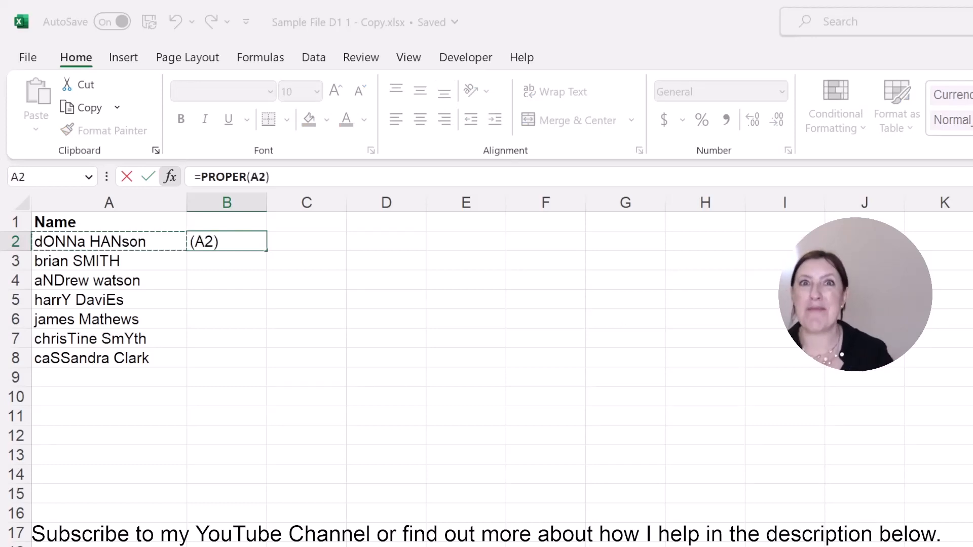
key(ctrl+Return)
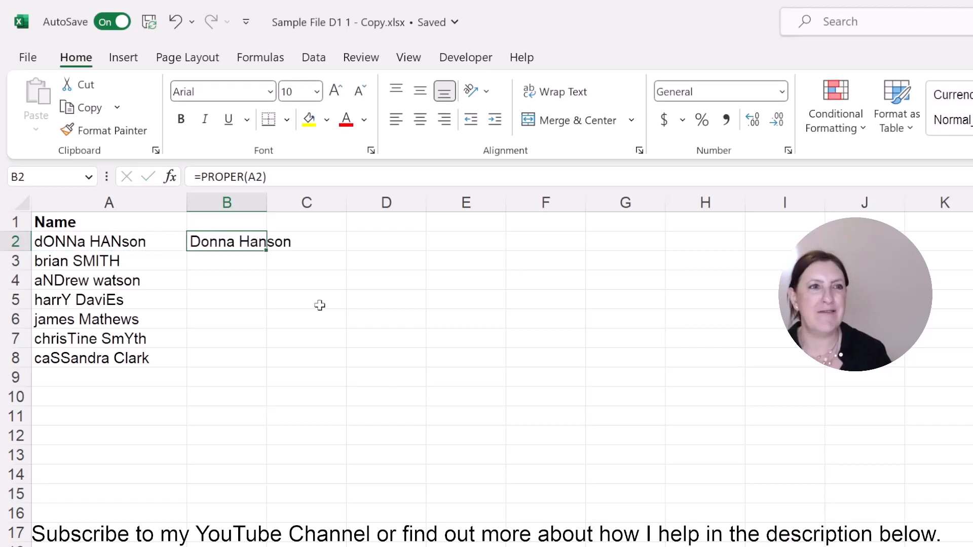
double_click(264, 251)
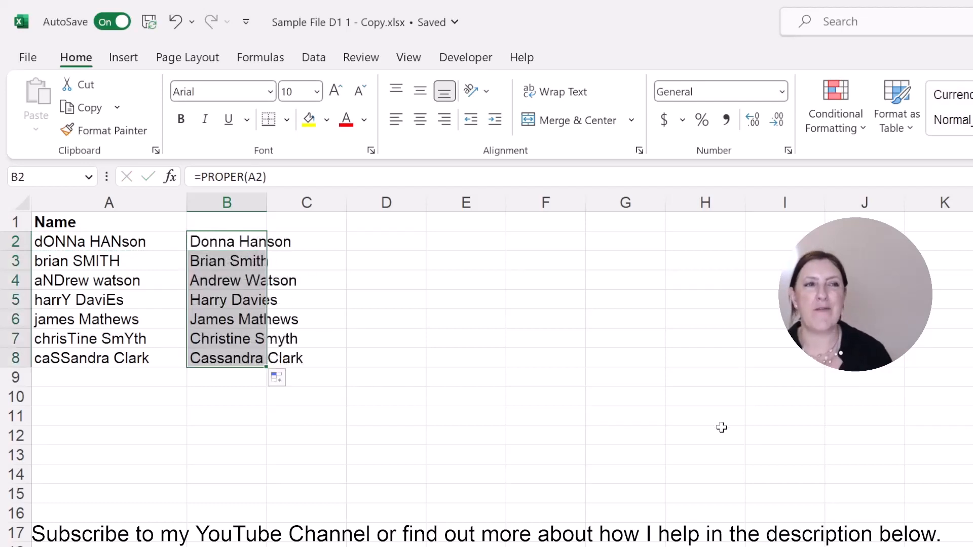
- Replace the mixed-case names in A2:A8 with the values of B2:B8 and clear column B
key(ctrl+c)
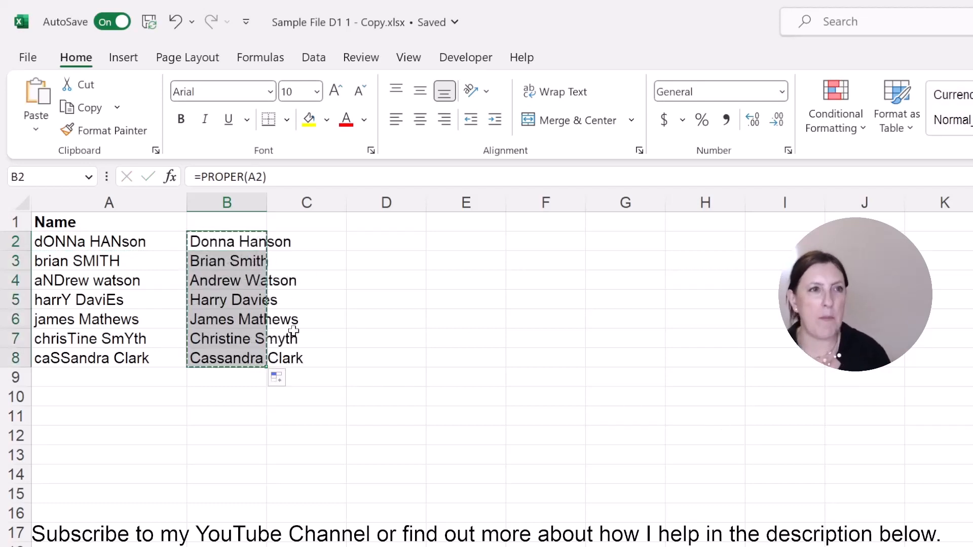
click(76, 236)
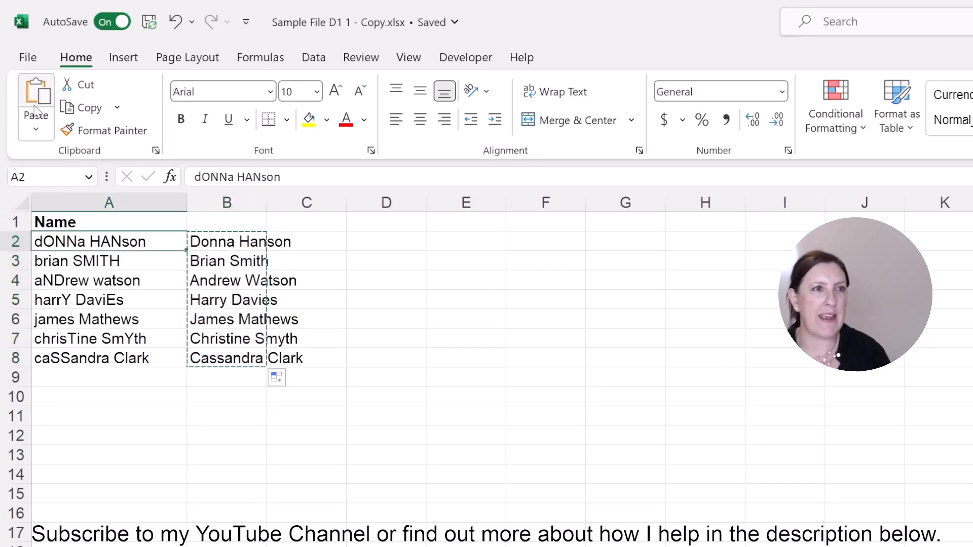
key(ctrl+shift+v)
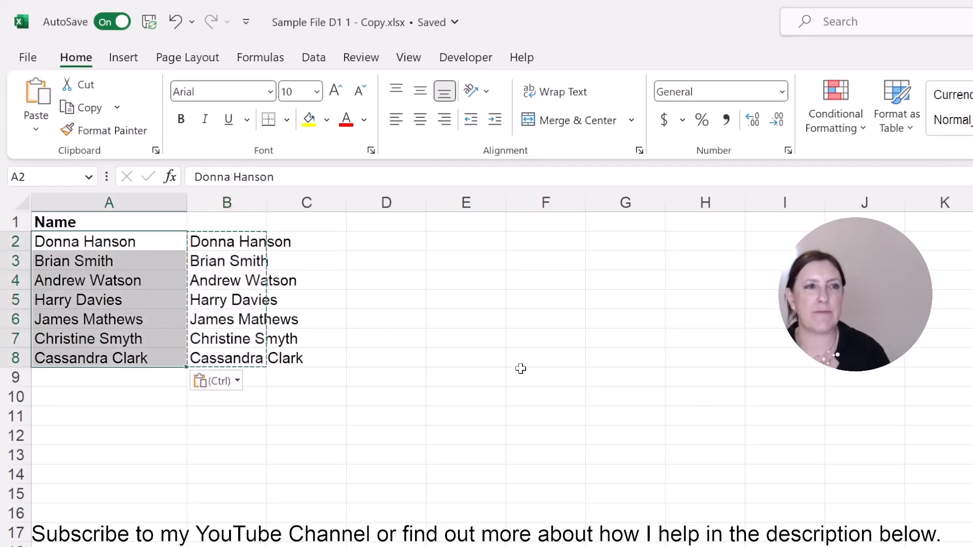
click(245, 198)
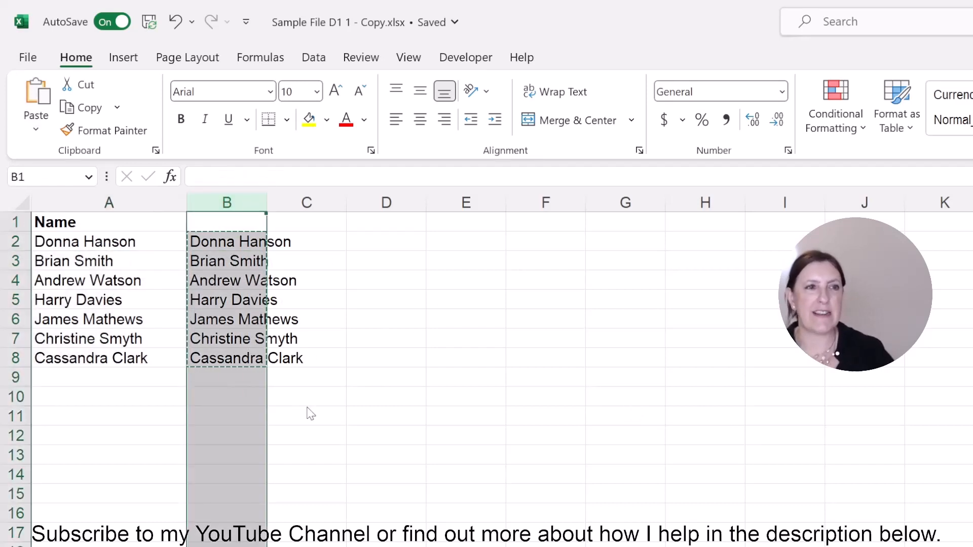
key(Delete)
click(538, 417)
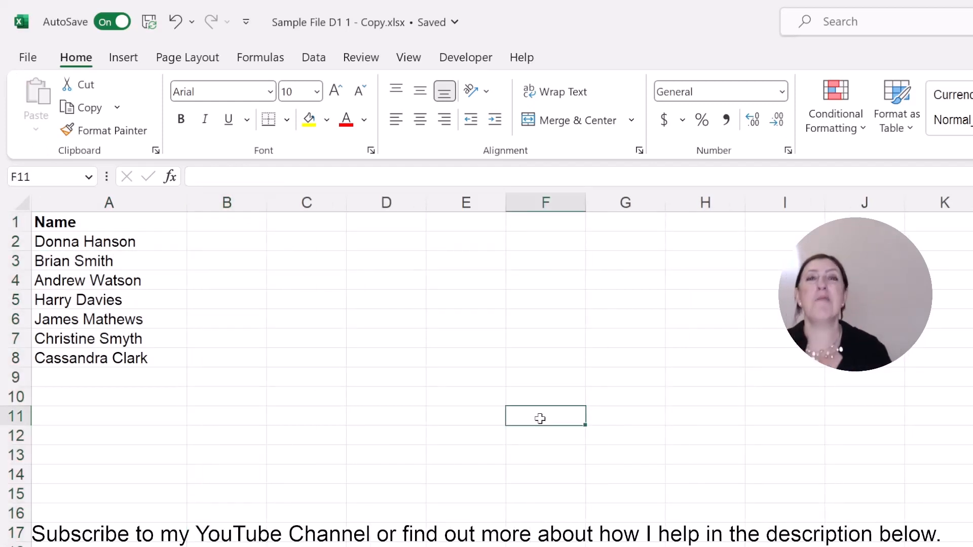